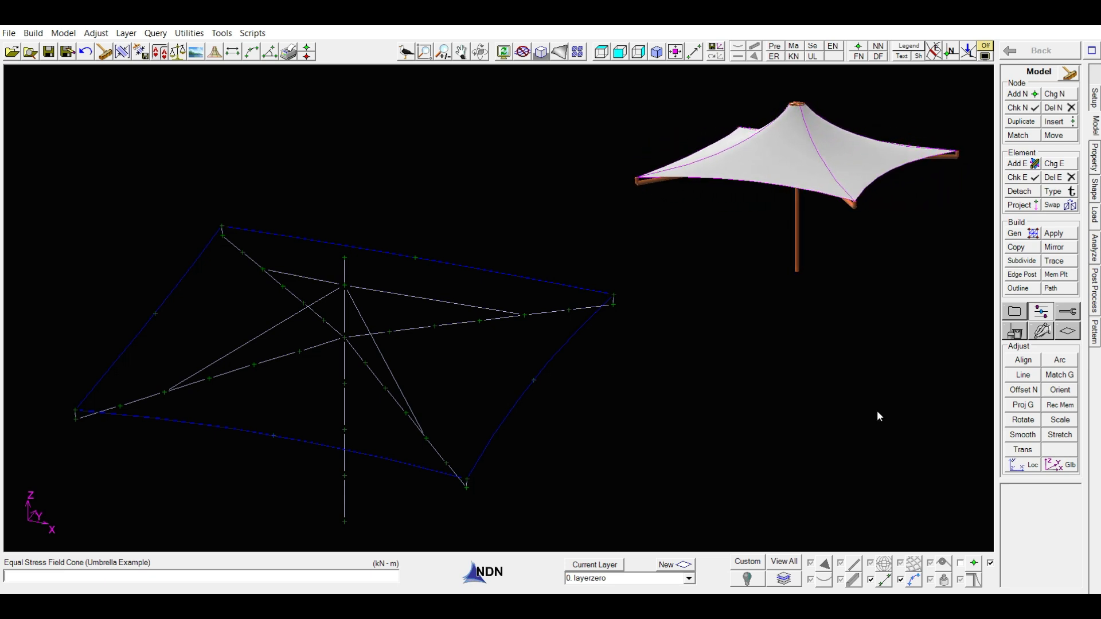
- Review the project's unit settings and default library files in the setup, and close it
middle_click(641, 336)
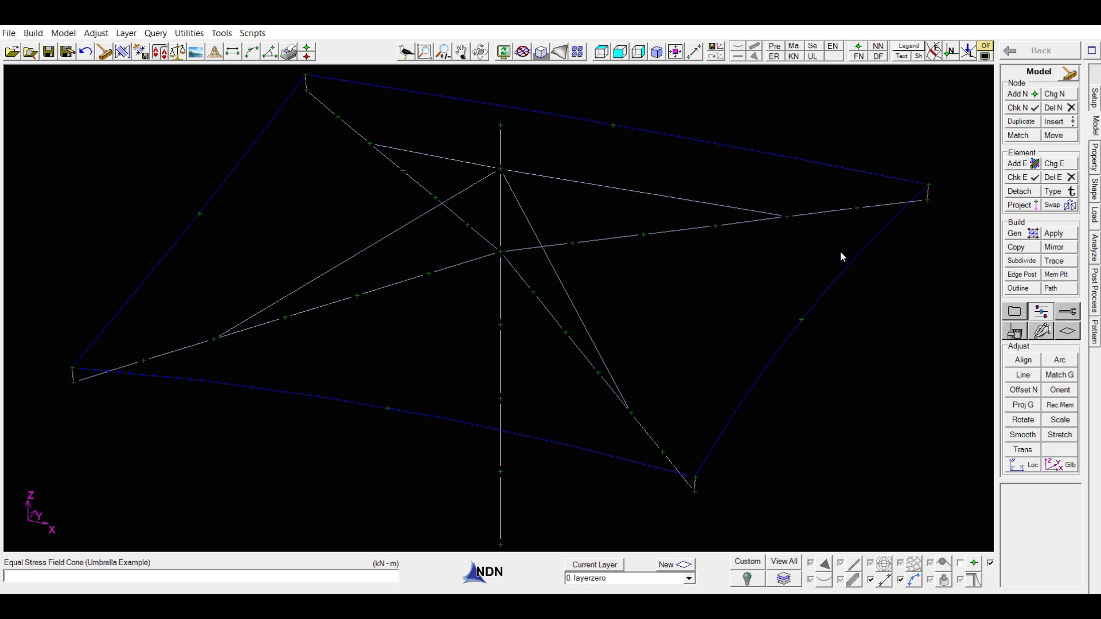
left_click(1095, 99)
left_click(162, 137)
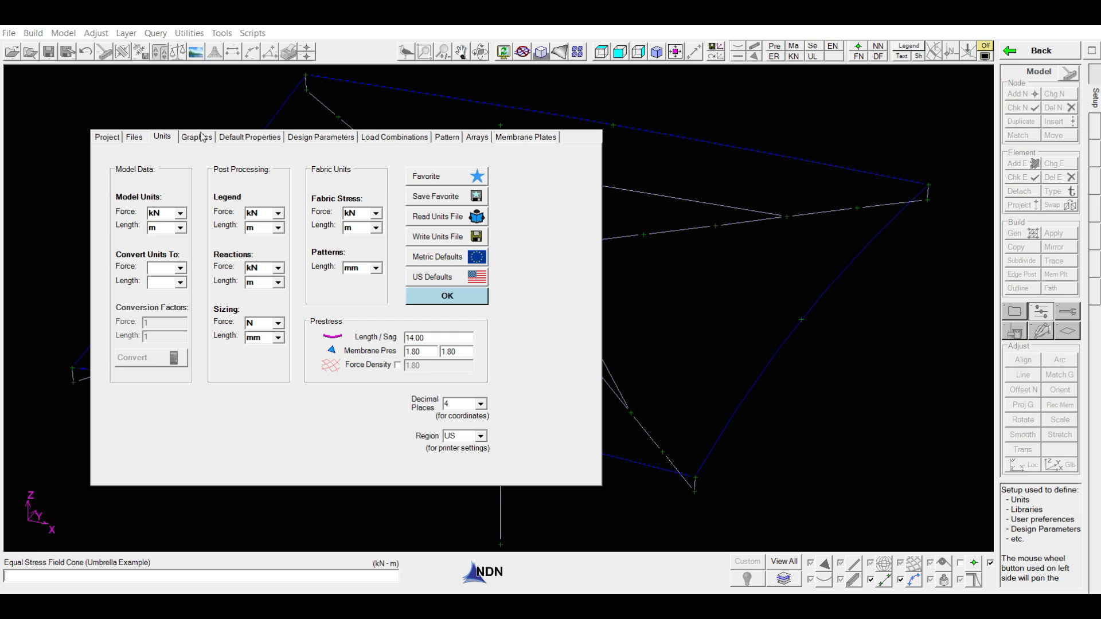
left_click(135, 138)
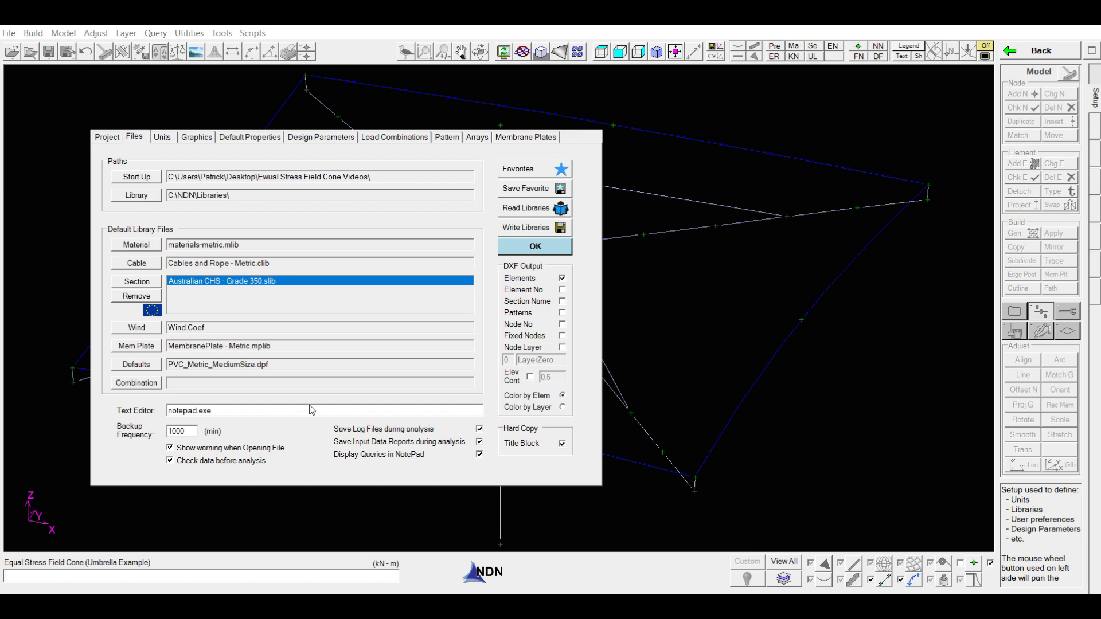
left_click(561, 247)
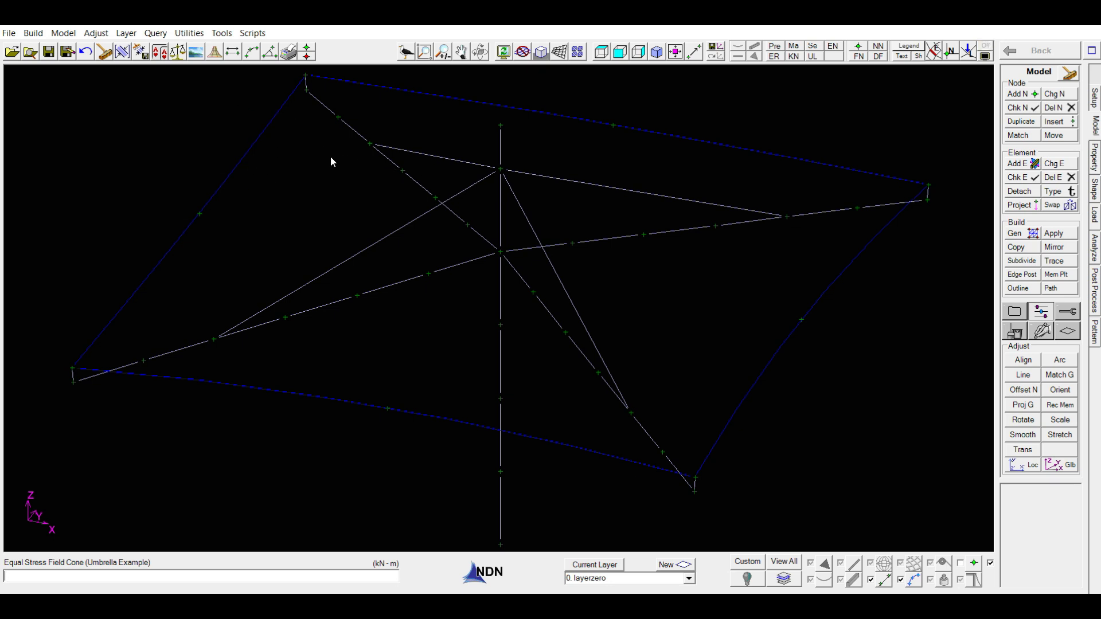
- Measure the distances between adjacent outer arm-end nodes along two sides of the frame, and the mast's full height
left_click(232, 51)
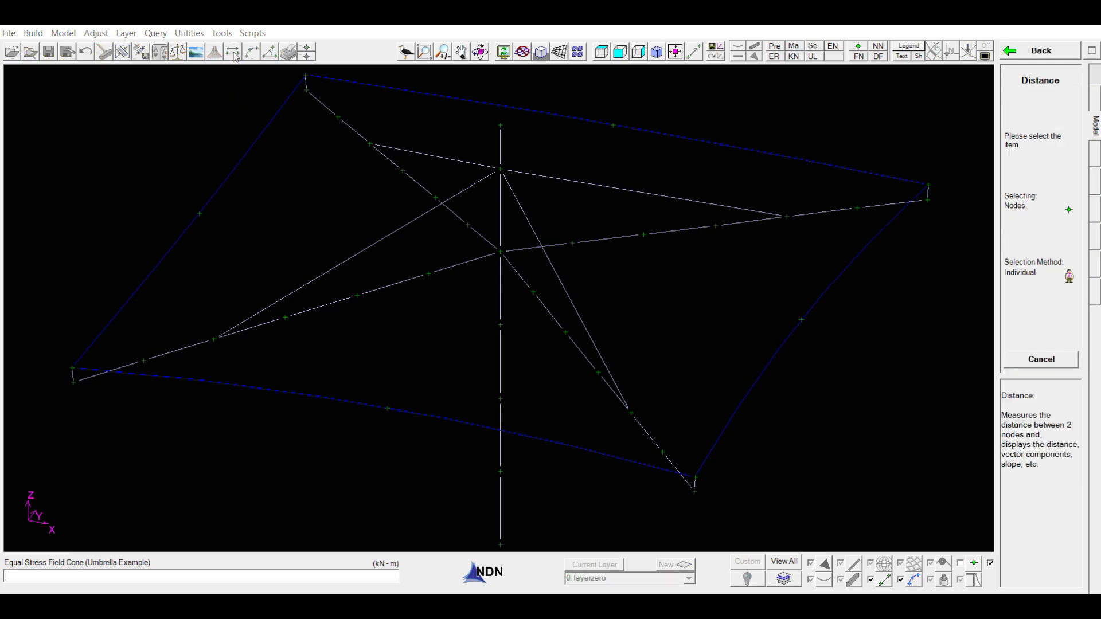
left_click(74, 385)
left_click(690, 493)
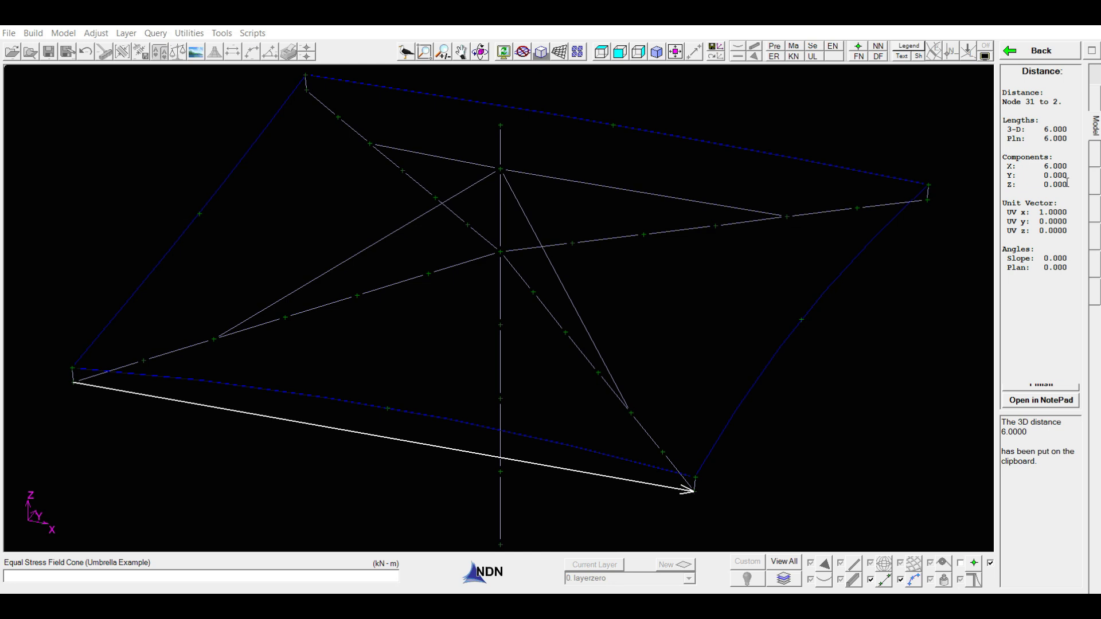
left_click(693, 492)
left_click(927, 198)
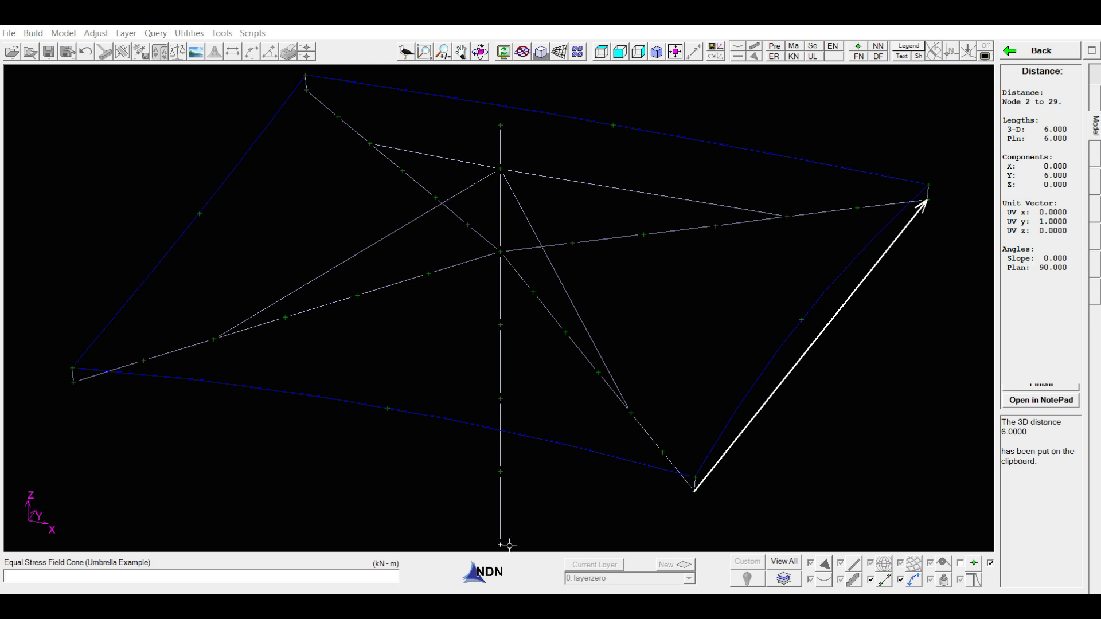
left_click(500, 126)
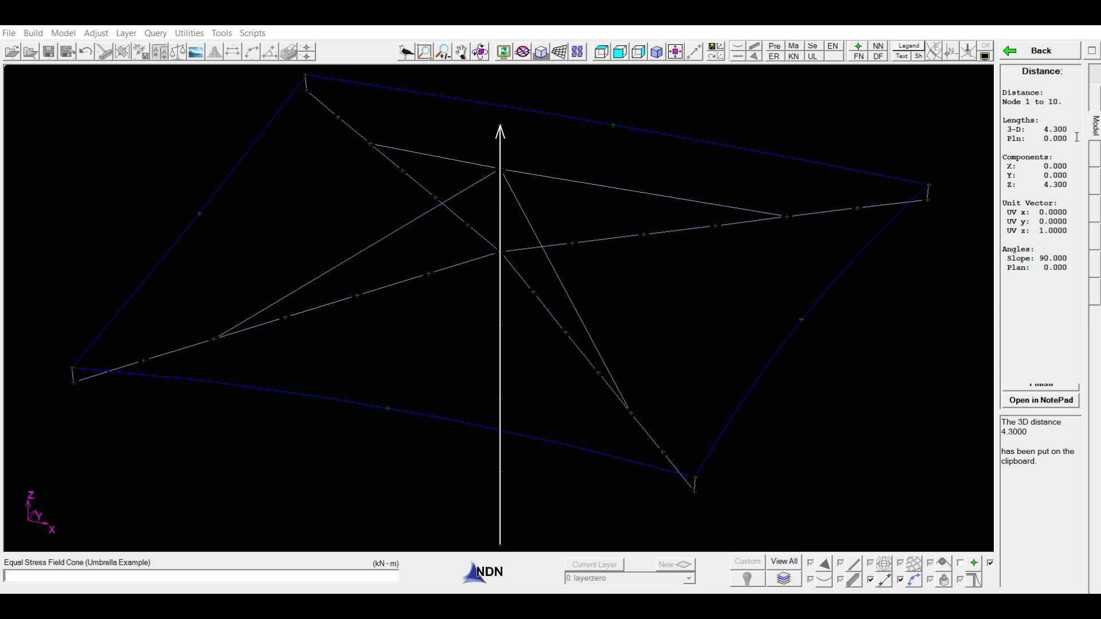
key("Escape")
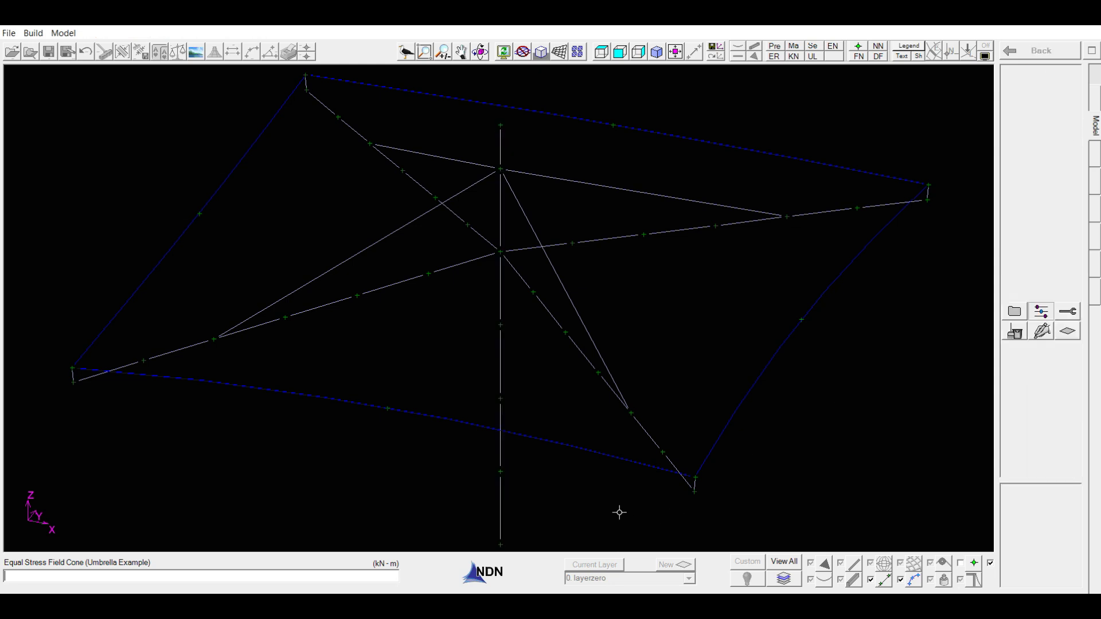
left_click_drag(621, 506, 707, 495)
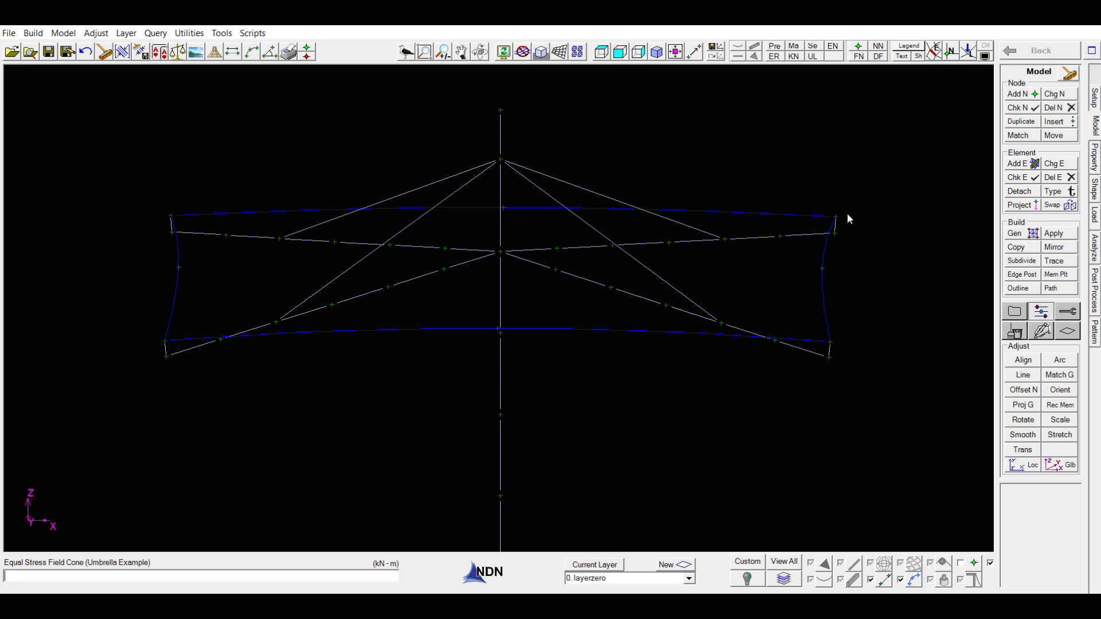
mouse_move(873, 381)
middle_mouse_down()
mouse_move(856, 381)
mouse_move(863, 363)
middle_mouse_up()
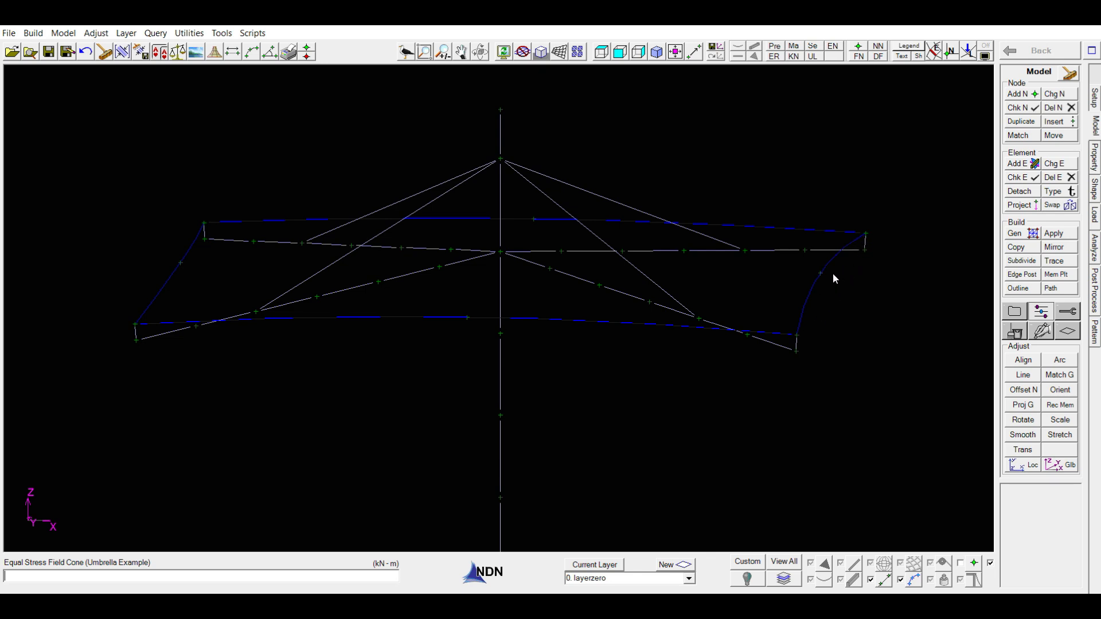
middle_click_drag(834, 312, 854, 281)
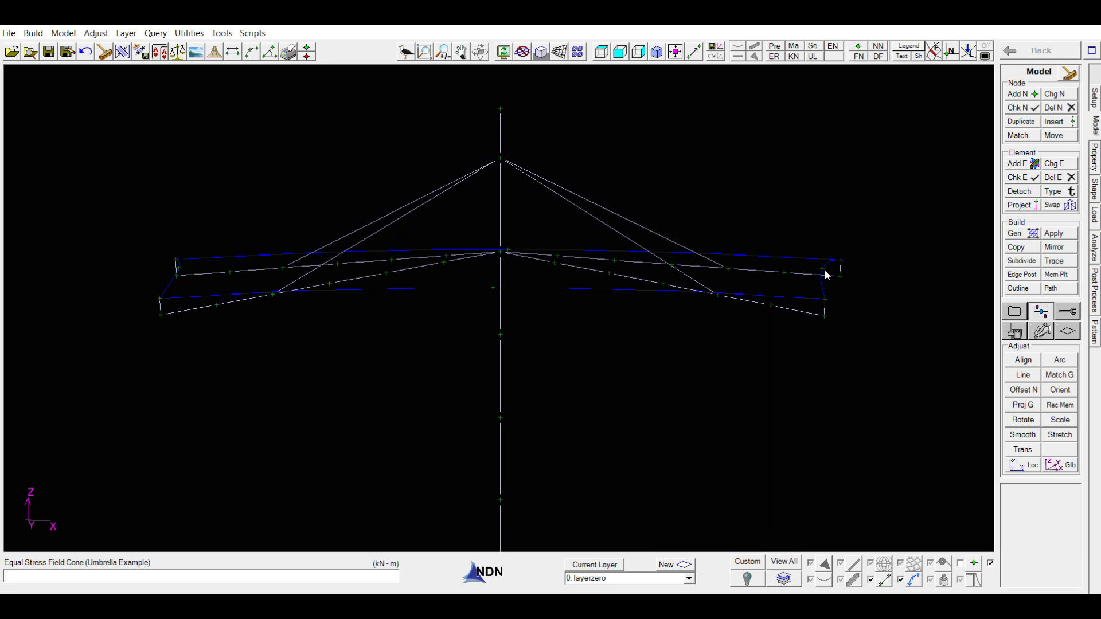
middle_click_drag(713, 396, 658, 451)
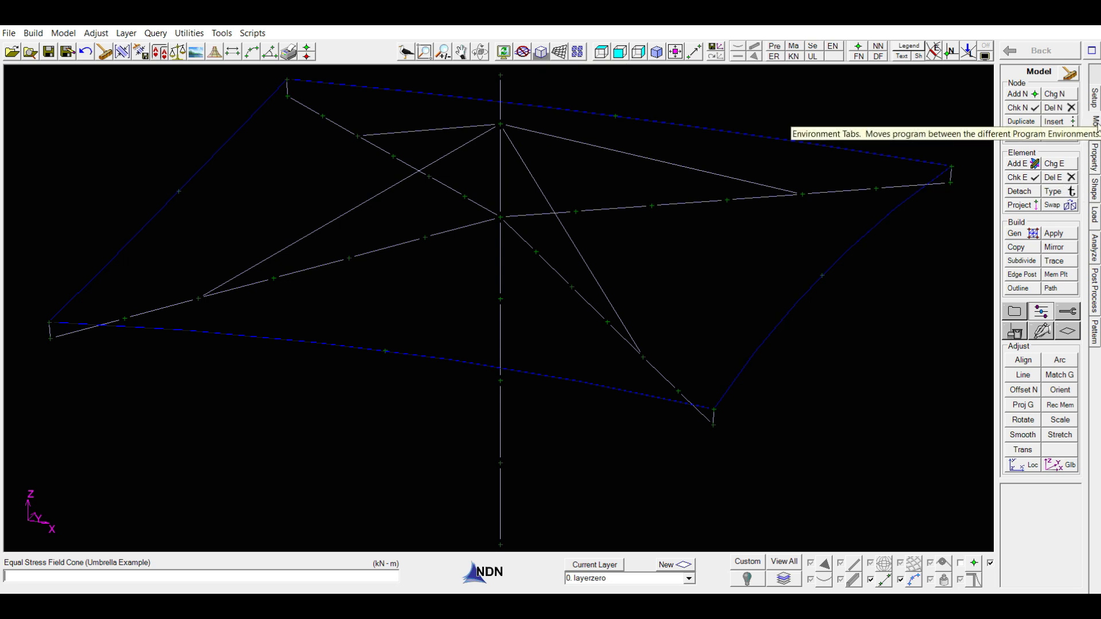
- Assign the Strut element type (1) to the four diagonal braces running from the upper mast to the arms
left_click(1061, 194)
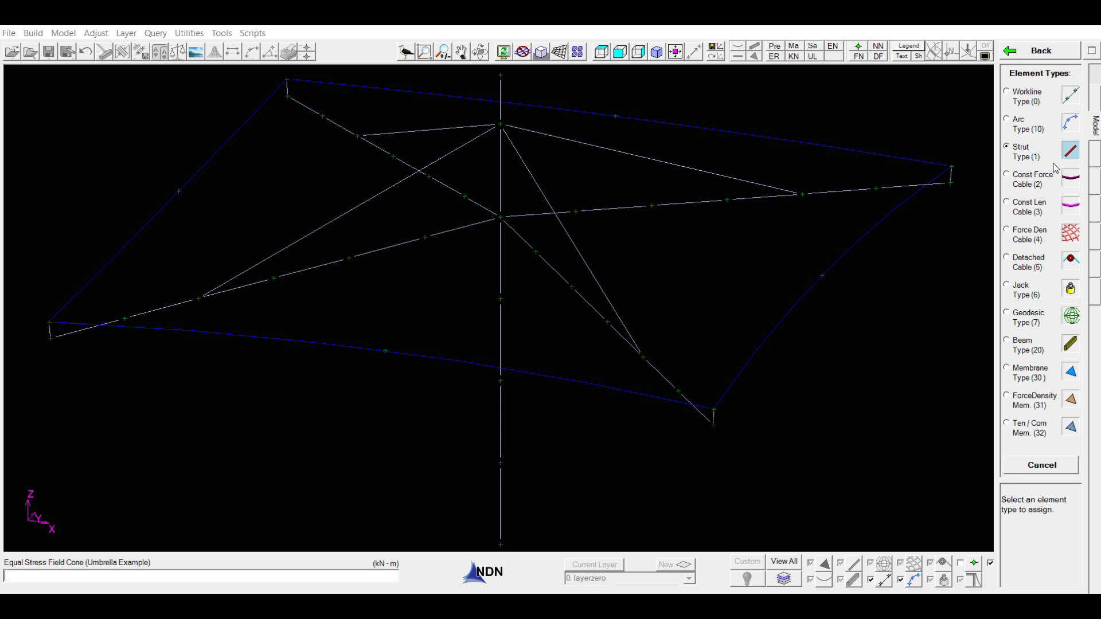
left_click(1071, 152)
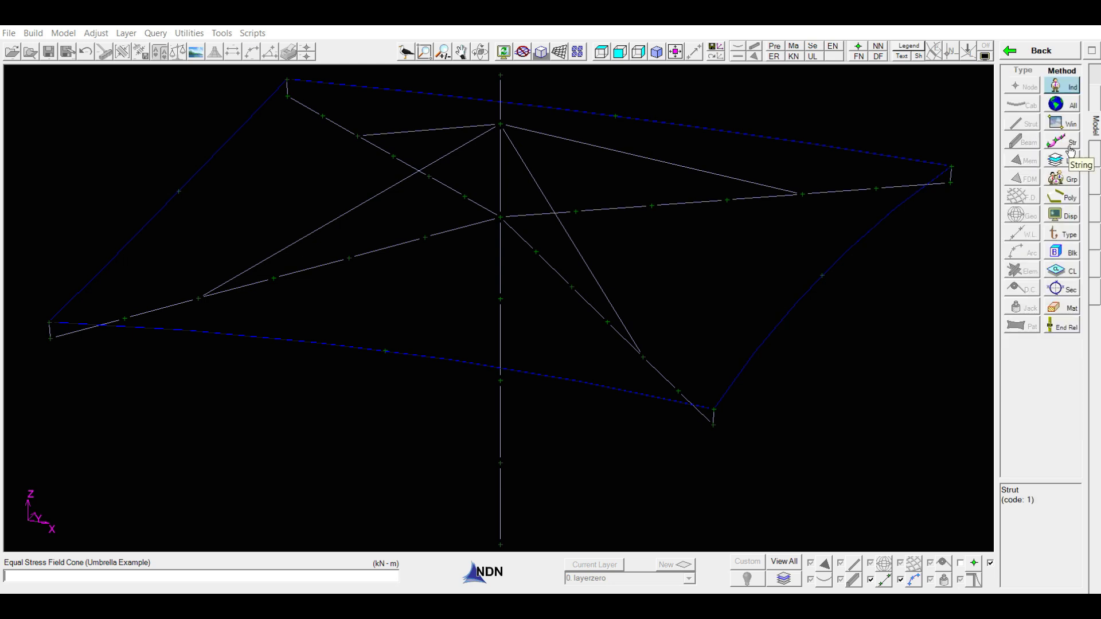
left_click(1071, 88)
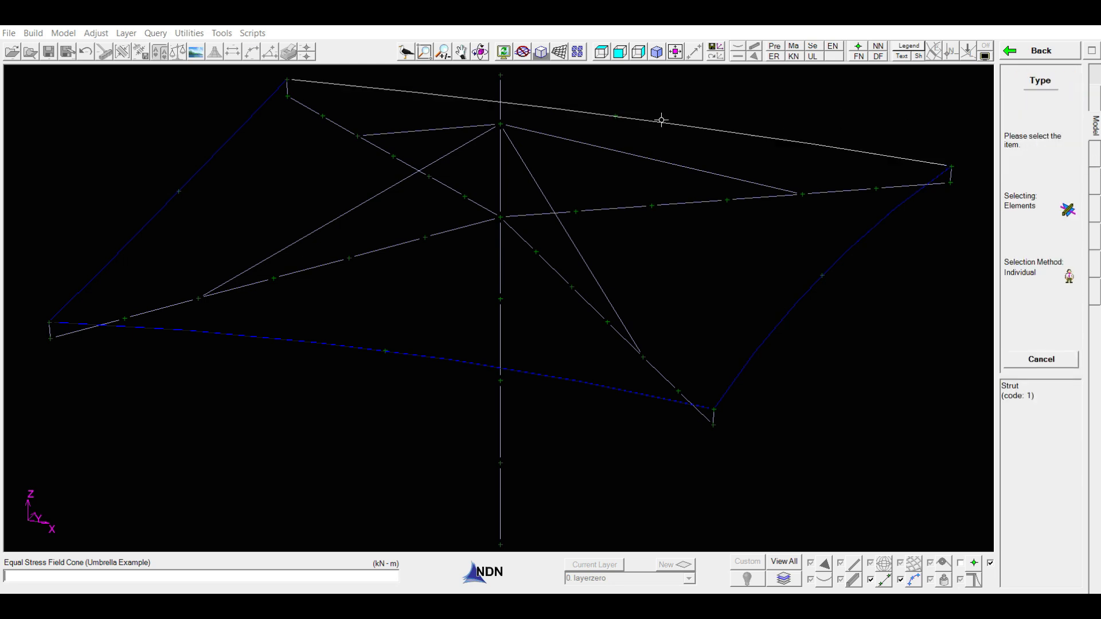
left_click(528, 167)
left_click(459, 146)
left_click(452, 129)
right_click(435, 109)
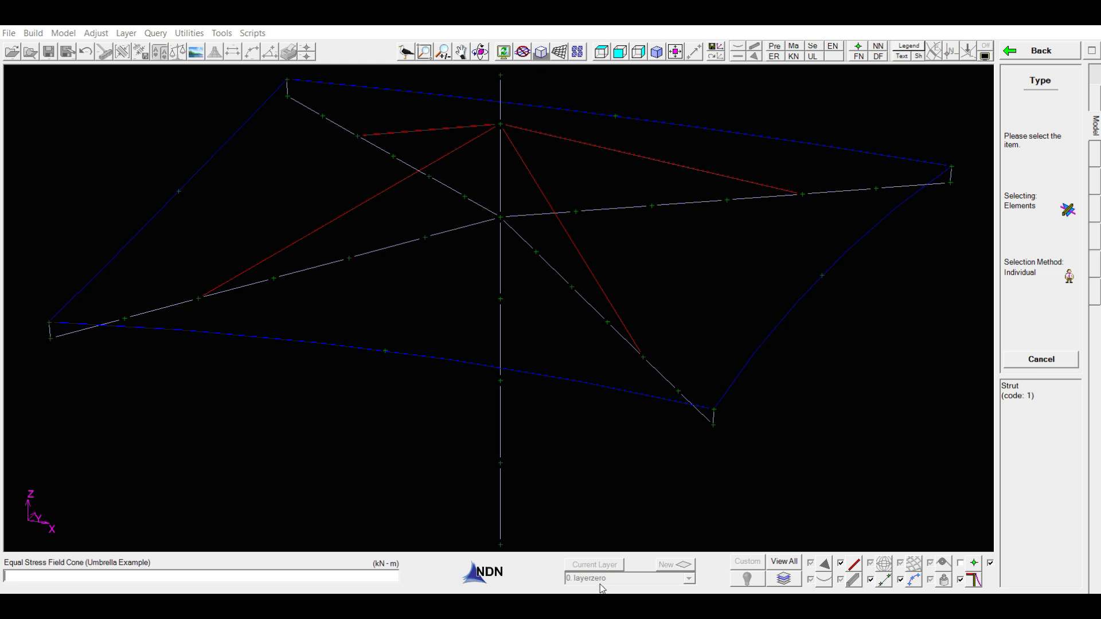
left_click(1039, 51)
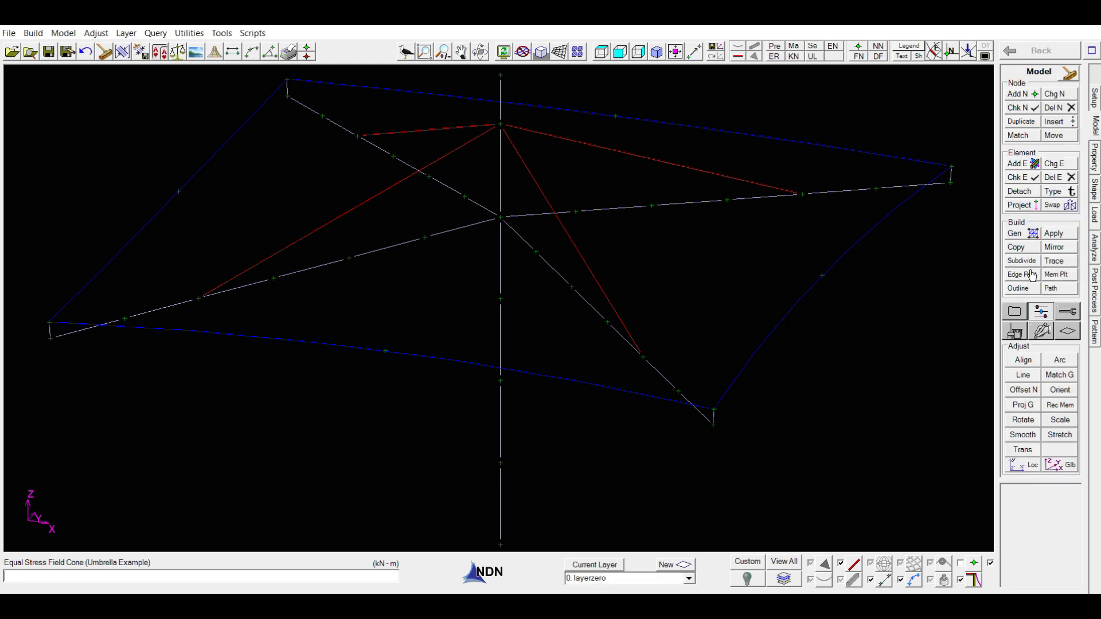
- Assign the Beam element type (20) to the four short vertical stubs at the outer ends of the arms
left_click(1062, 194)
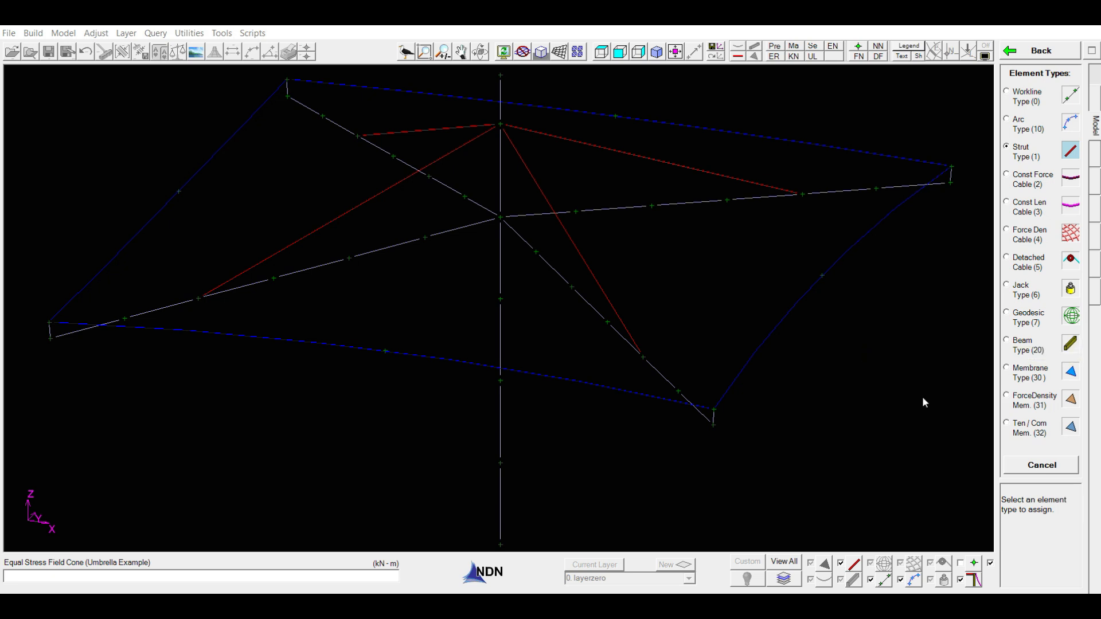
left_click(1067, 346)
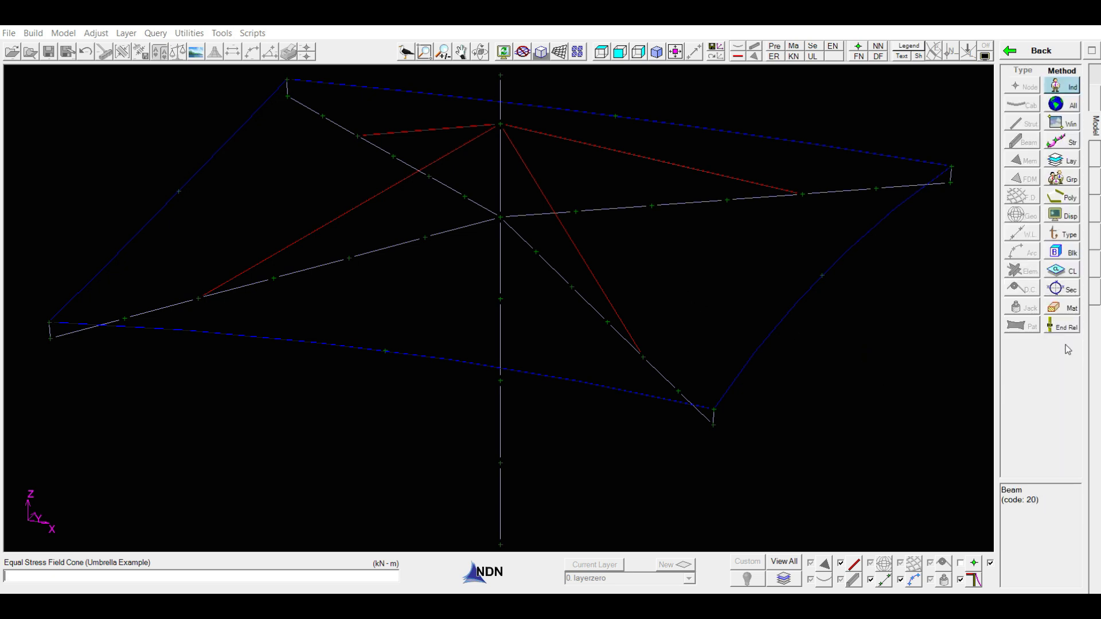
left_click(1064, 86)
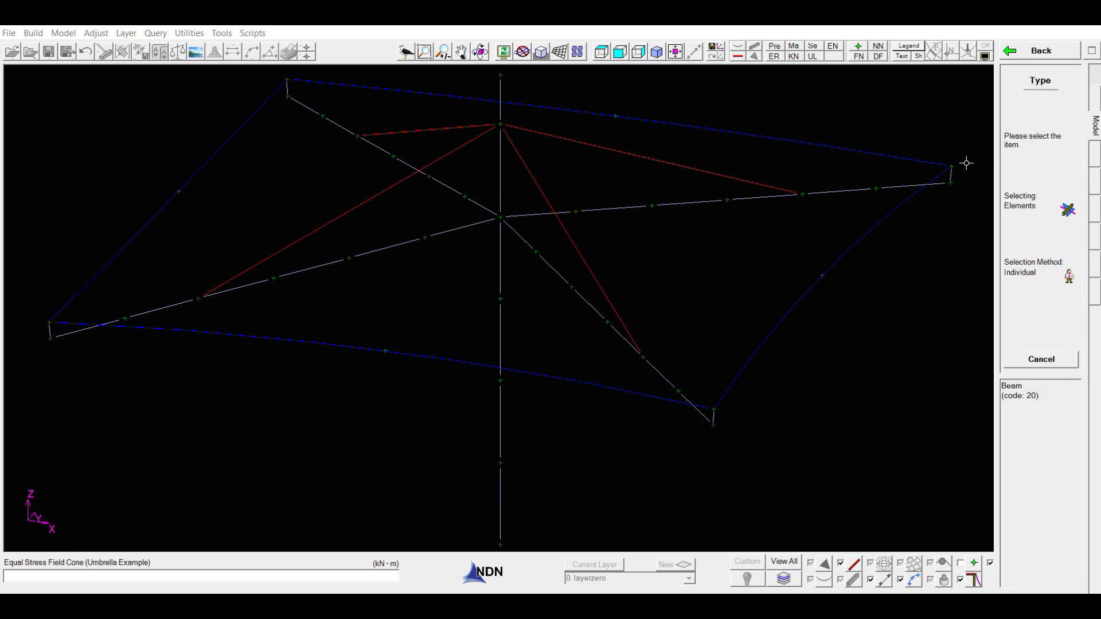
left_click(714, 415)
left_click(49, 330)
left_click(287, 88)
right_click(278, 156)
right_click(869, 341)
- Assign the Beam element type (20) to the whole central mast, selecting its elements as a string
left_click(1060, 191)
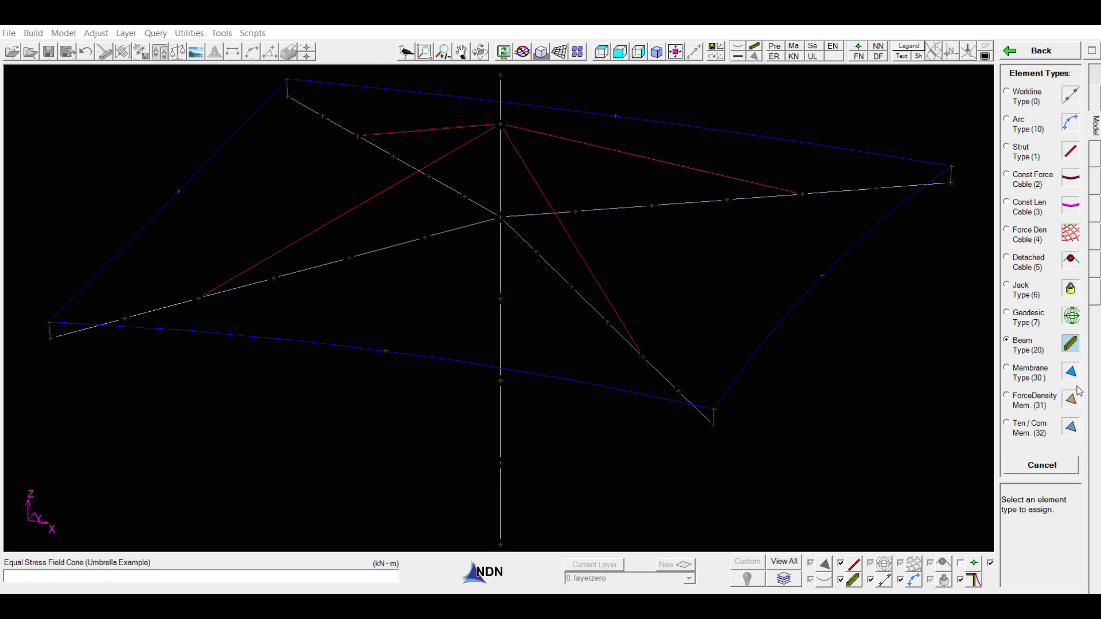
left_click(1070, 344)
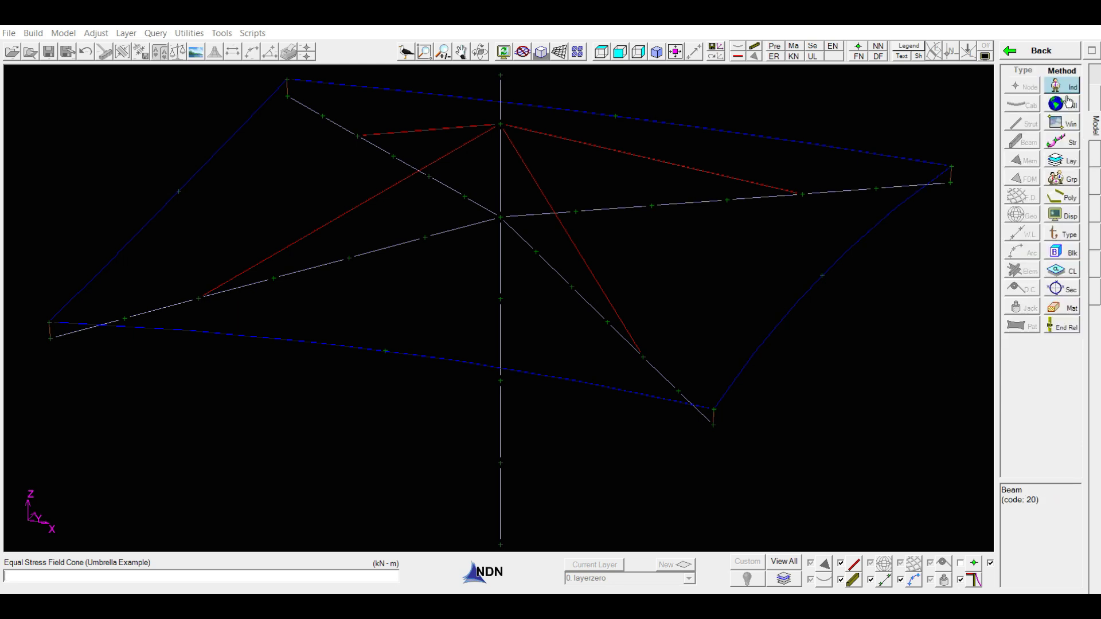
left_click(1070, 143)
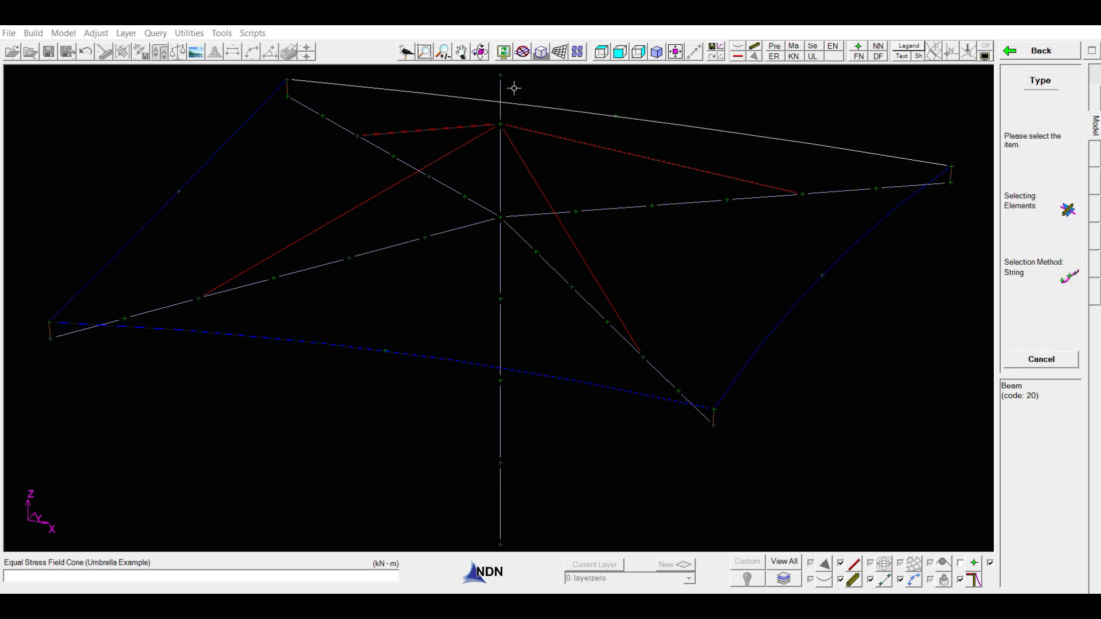
left_click(500, 99)
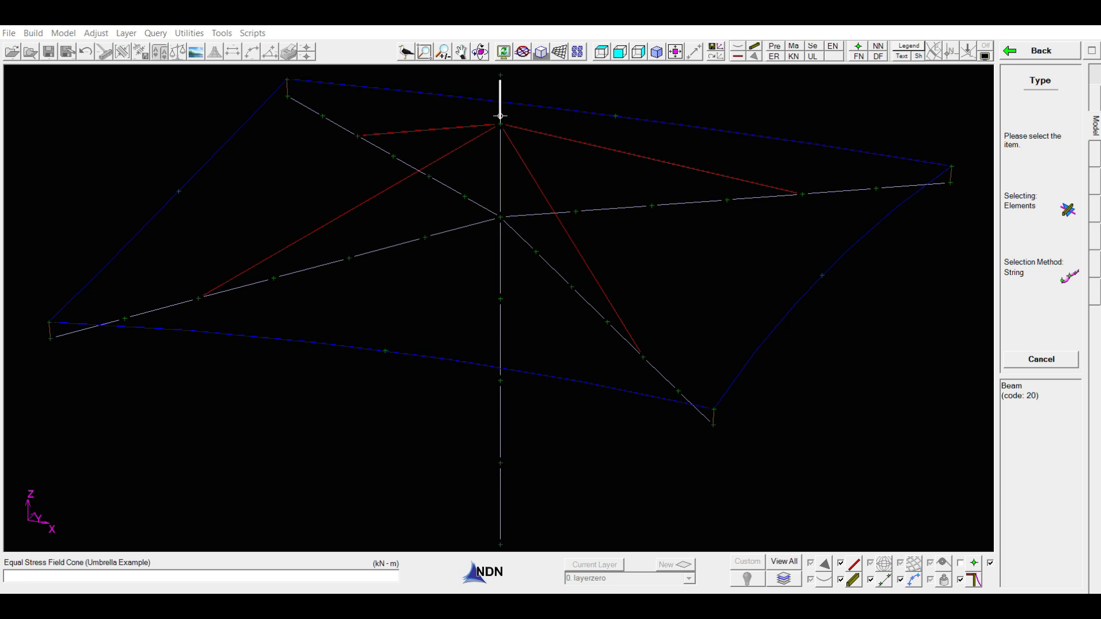
left_click(501, 490)
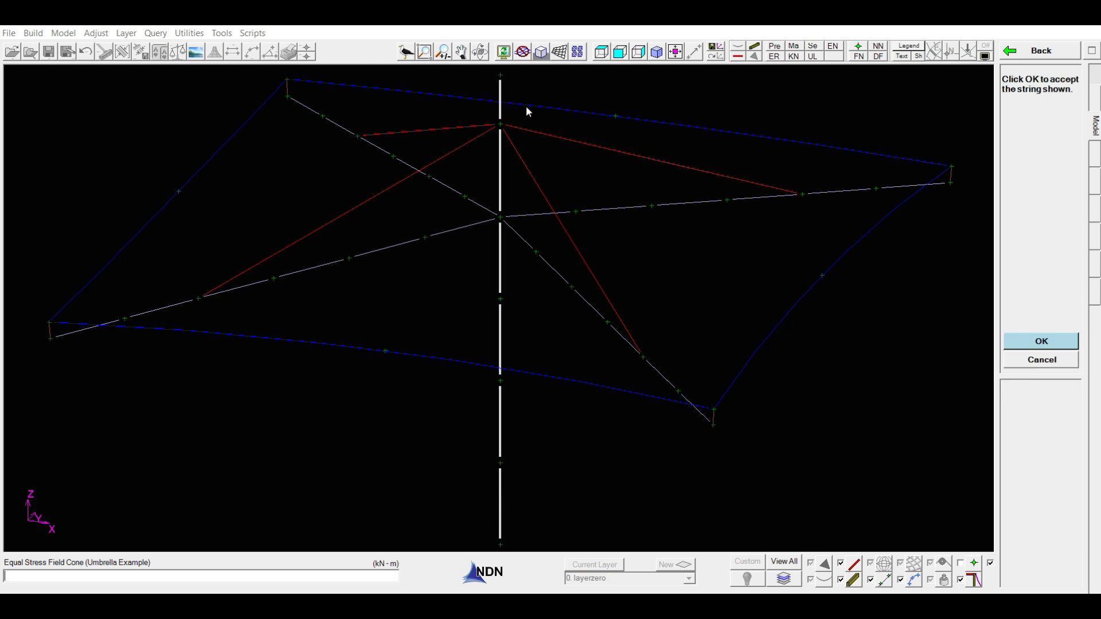
key("Return")
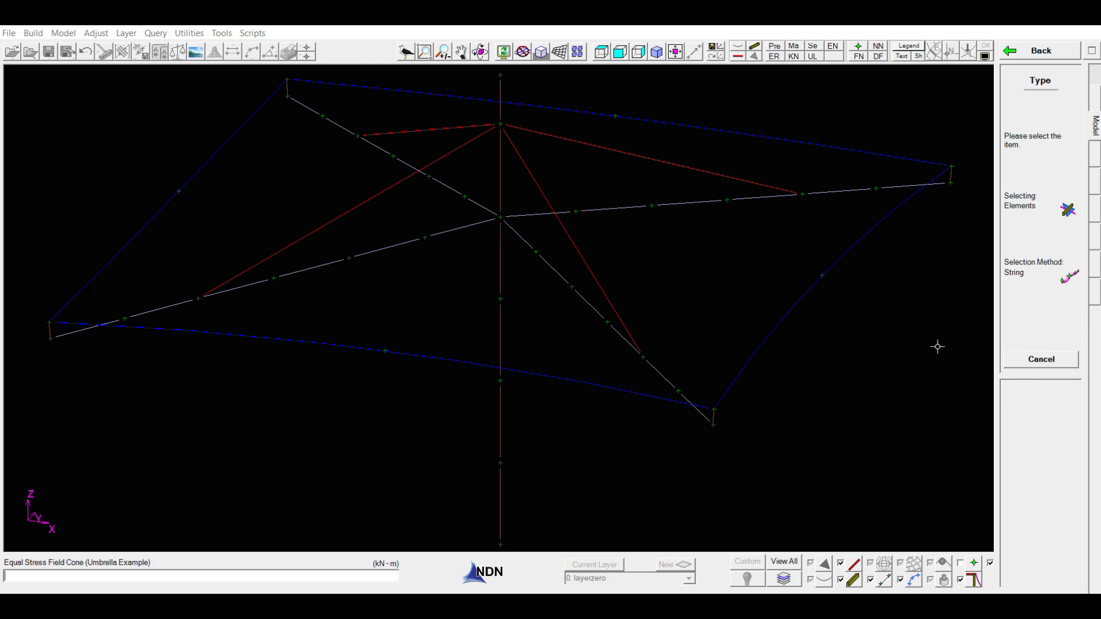
right_click(938, 347)
- Assign the Beam element type (20) to both diagonal pairs of arms crossing at the mast, selecting each as a string
left_click(1068, 192)
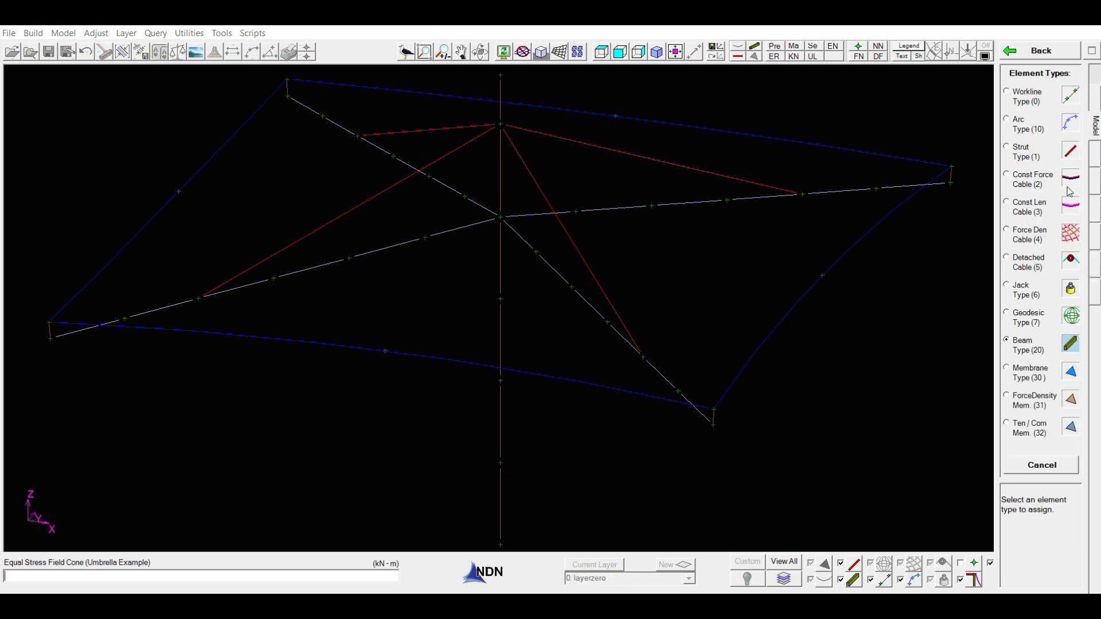
left_click(1072, 344)
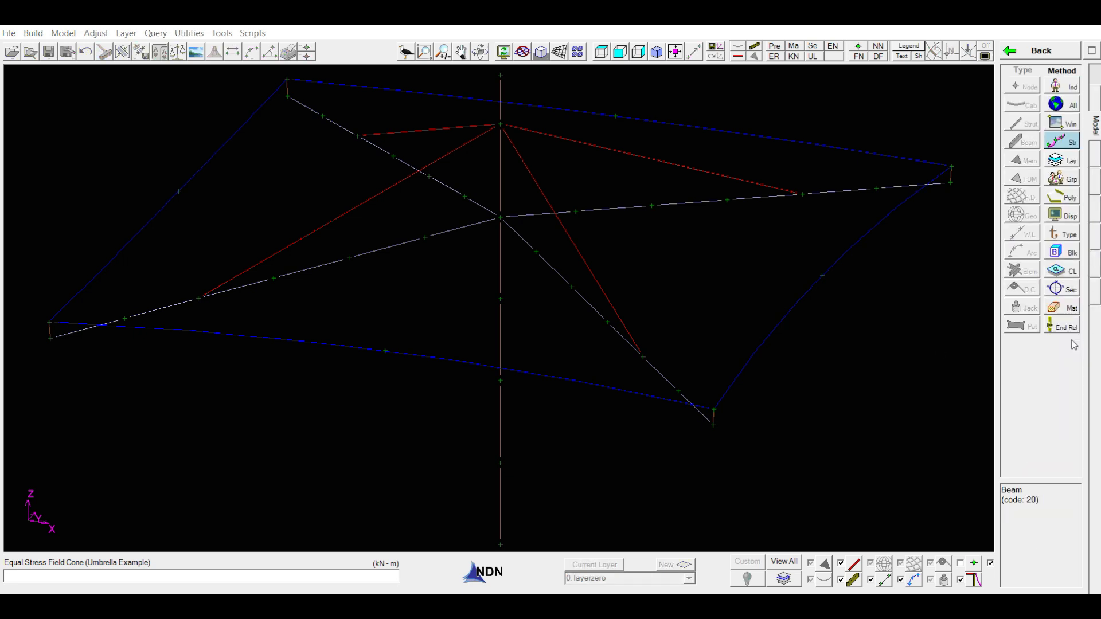
left_click(1062, 142)
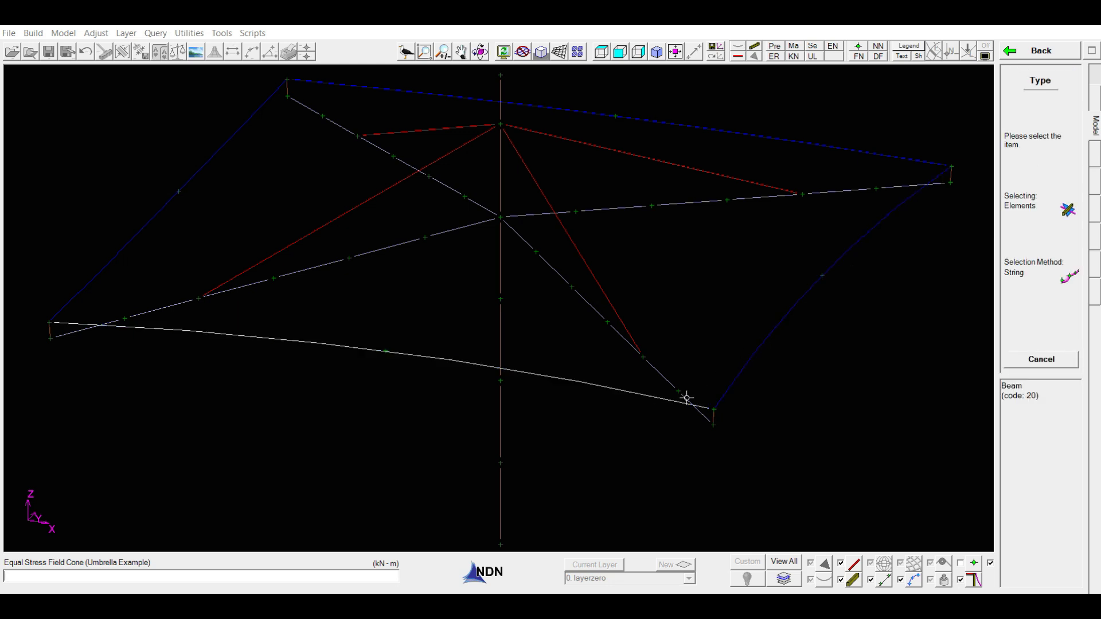
left_click(691, 399)
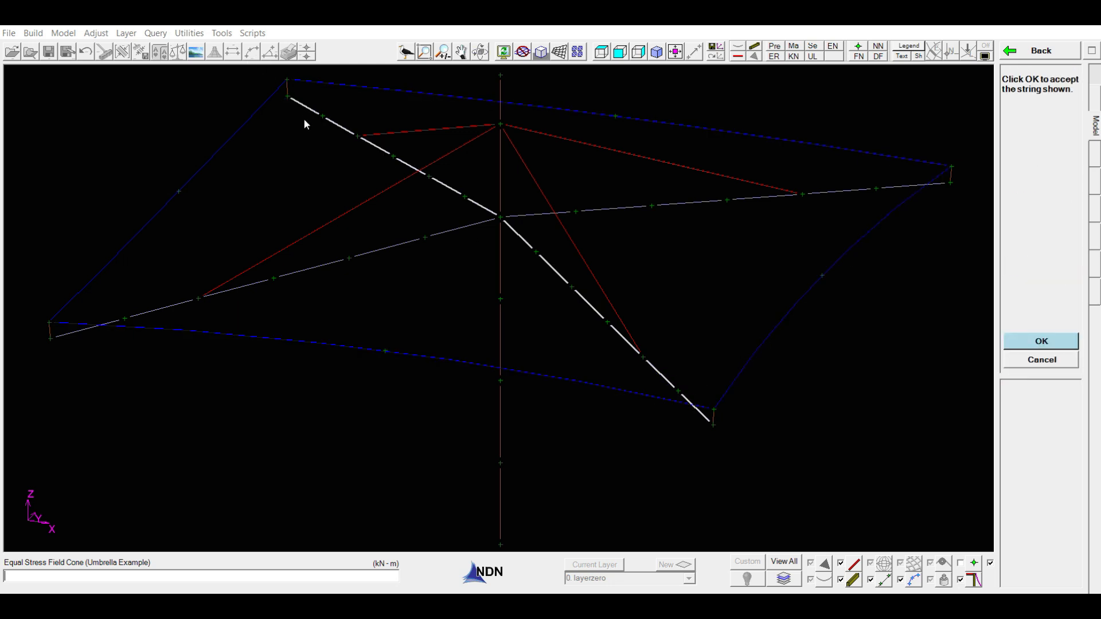
key("Return")
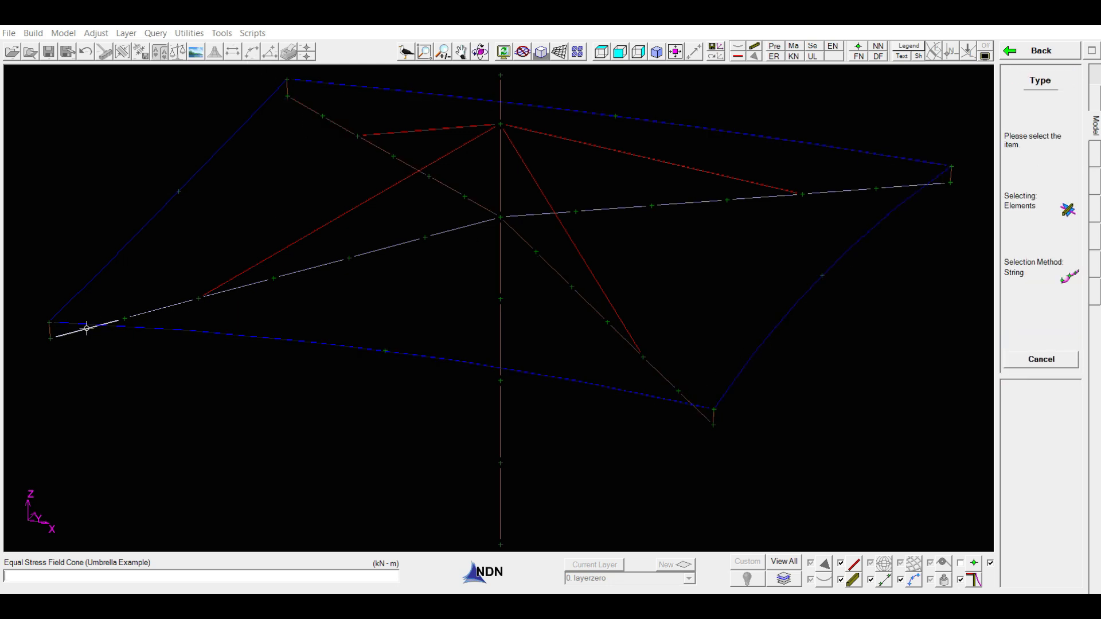
left_click(910, 185)
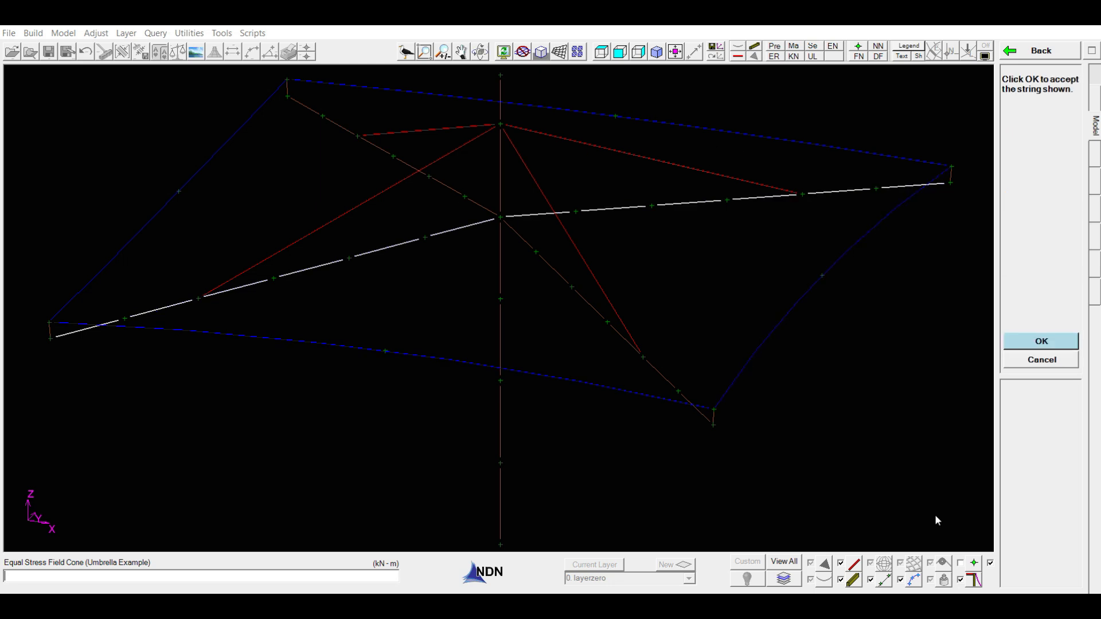
key("Return")
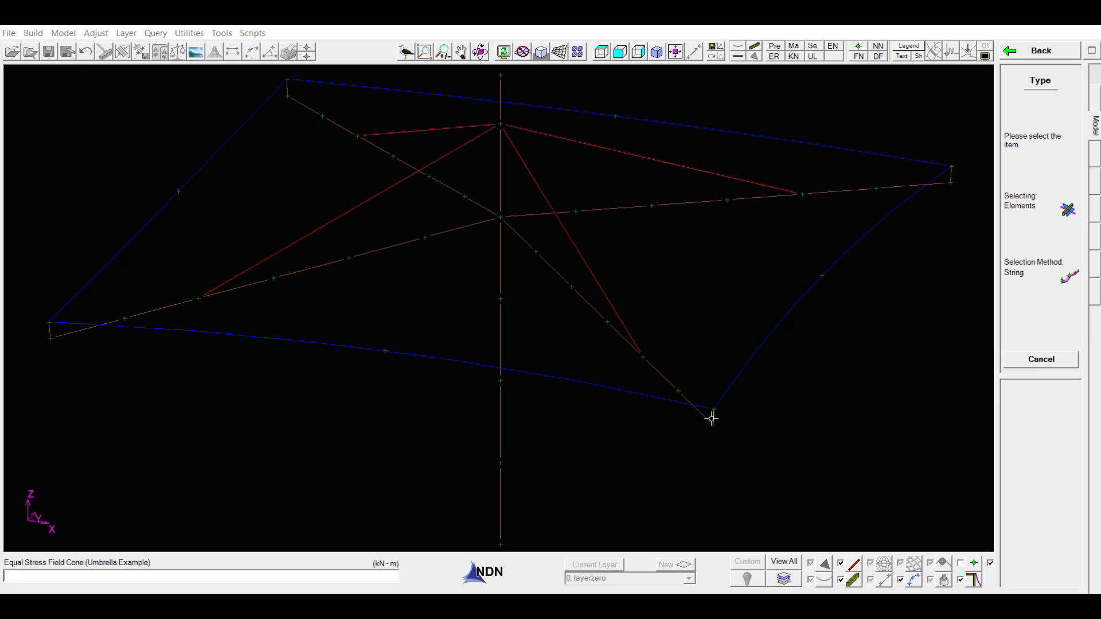
scroll(644, 417, "down", 3)
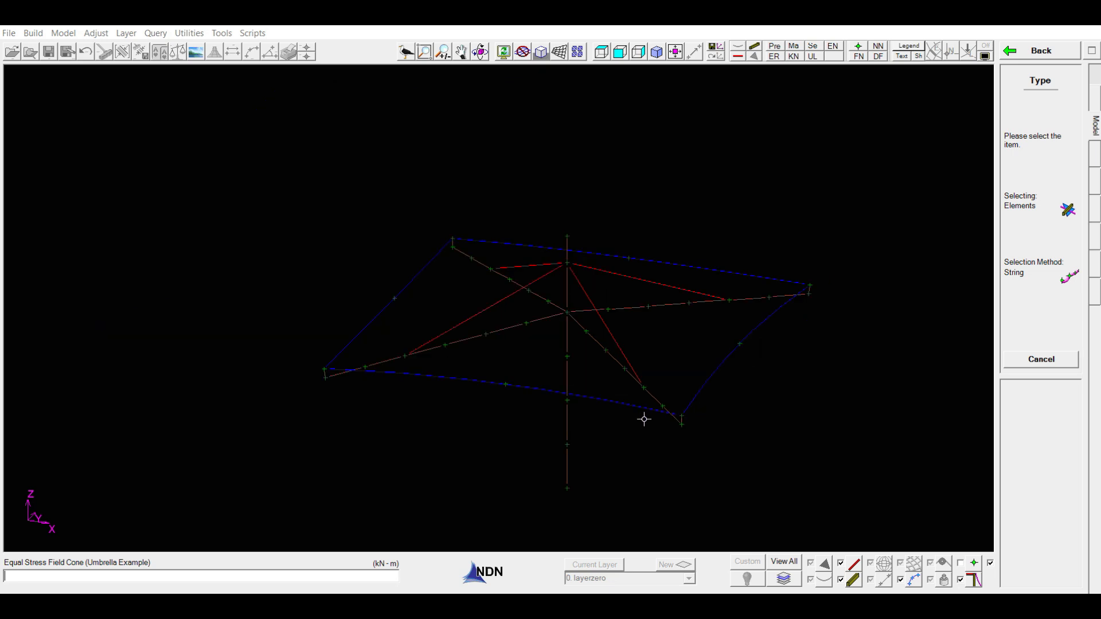
scroll(576, 236, "up", 3)
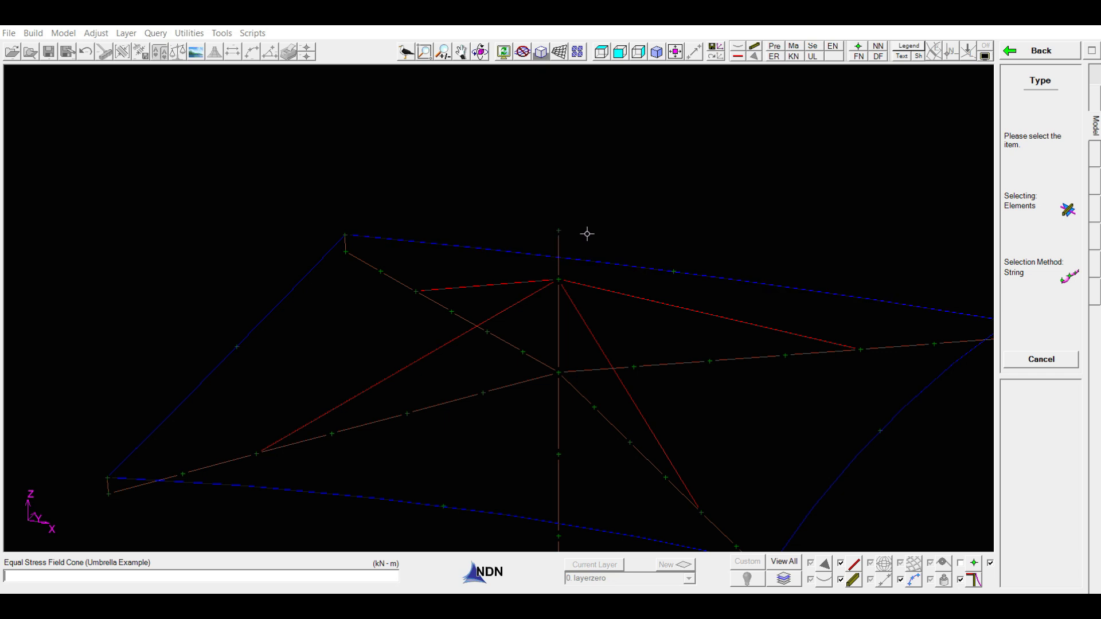
middle_click(580, 214)
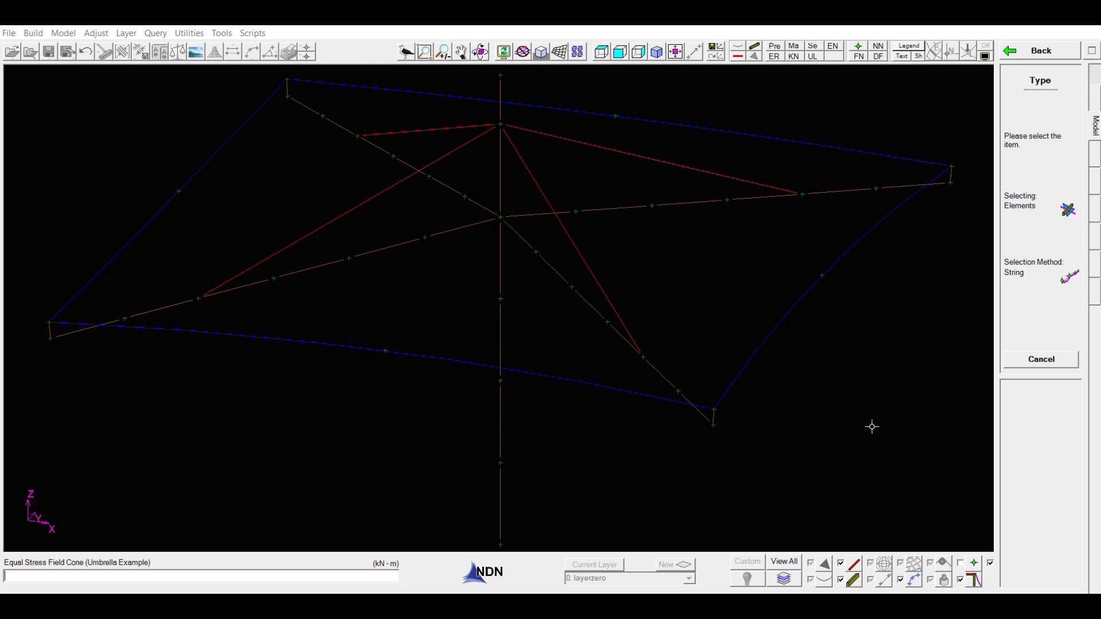
key("Escape")
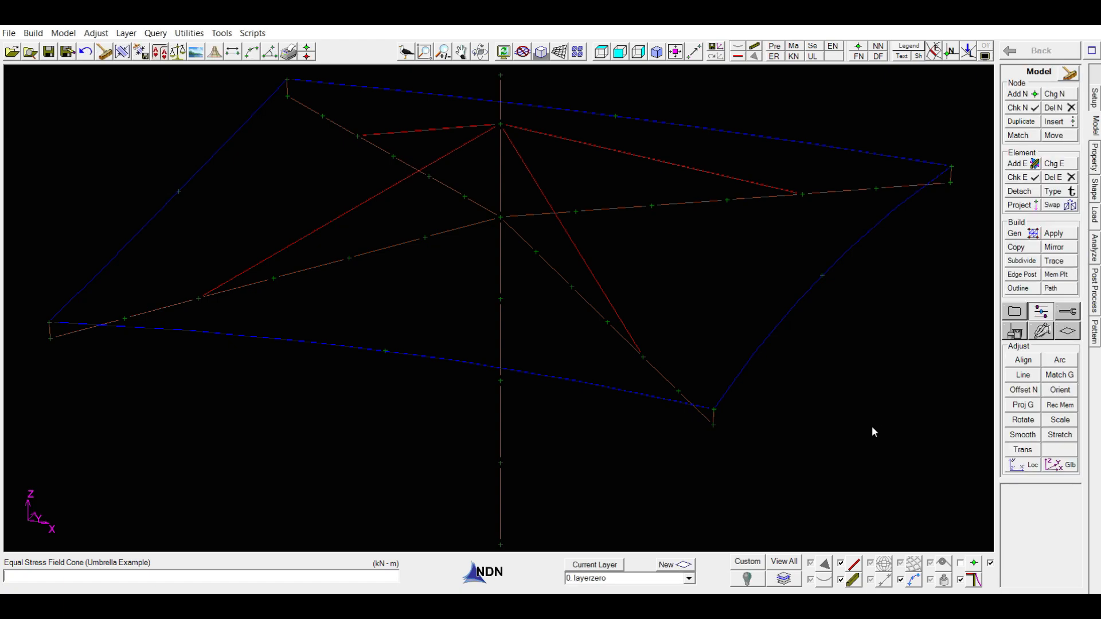